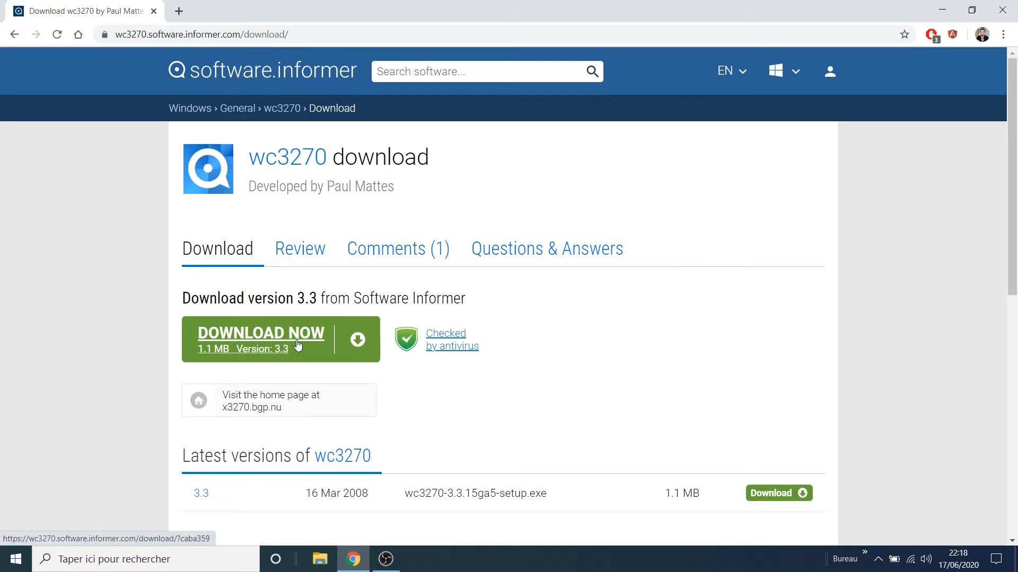
# Step: Download the wc3270 3.3 installer, run it from Chrome's download bar, and close Chrome
pyautogui.click(288, 342)
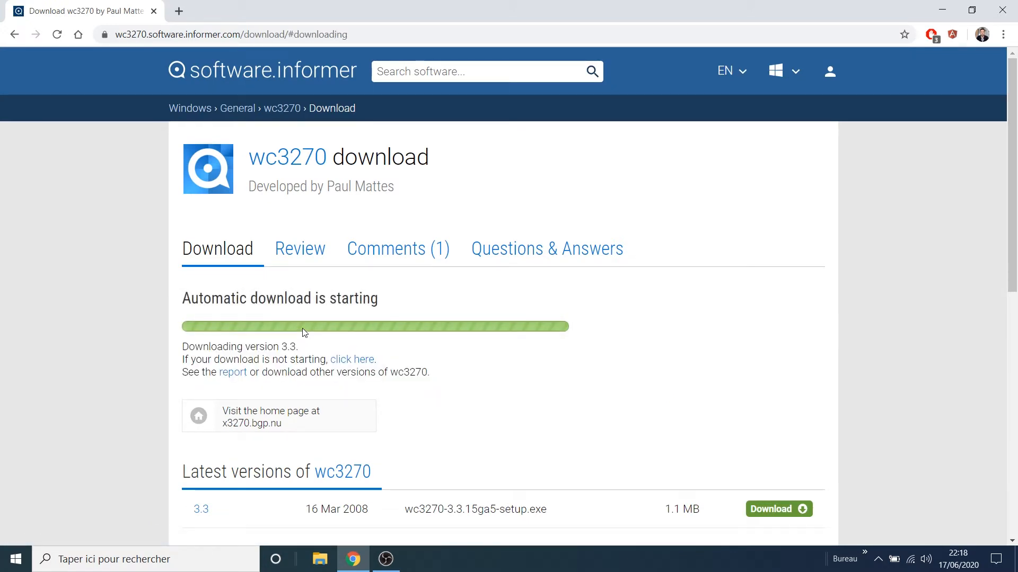
pyautogui.scroll(-1, 302, 332)
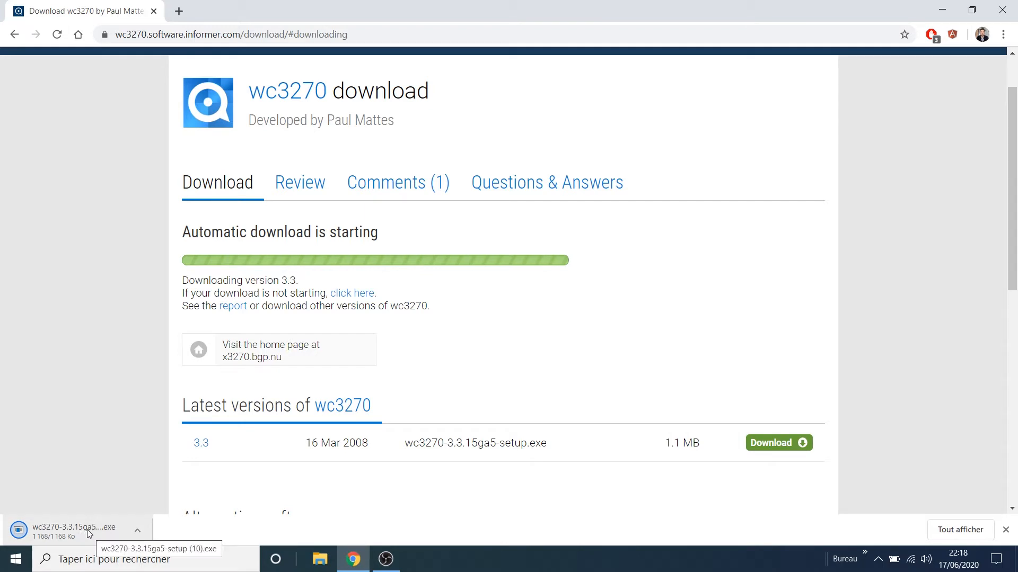
pyautogui.click(98, 533)
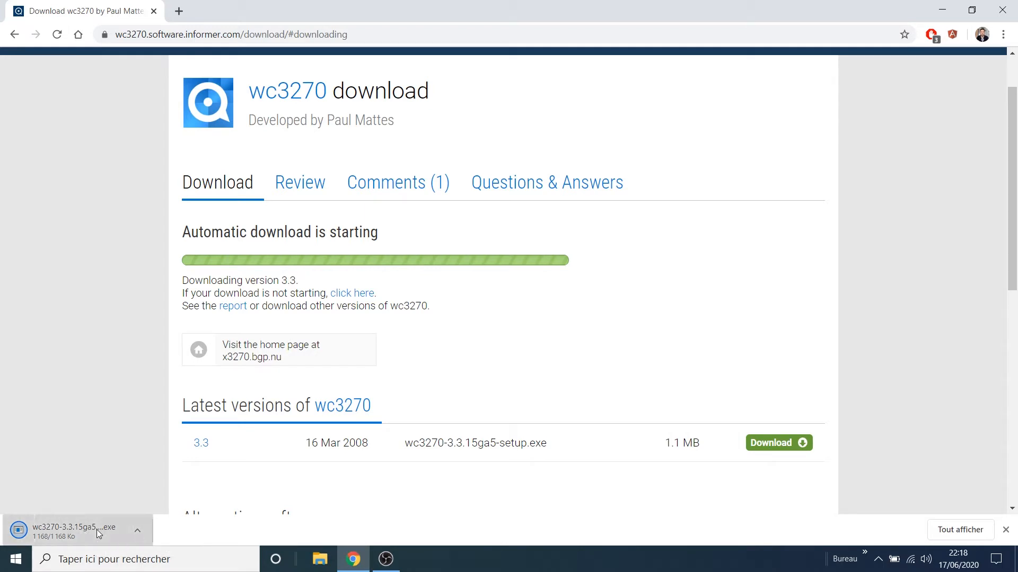
pyautogui.click(1002, 10)
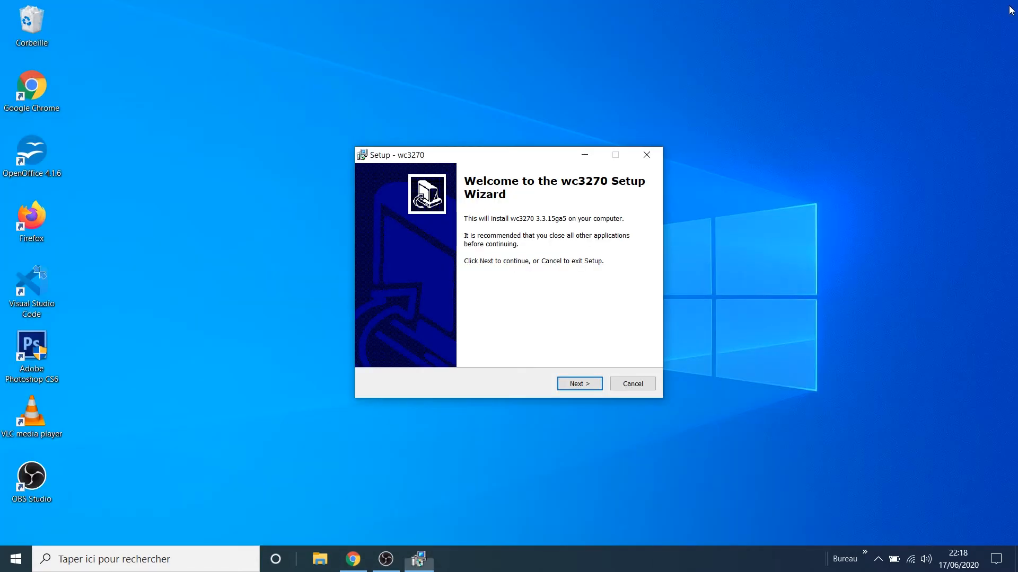
# Step: Install wc3270 3.3.15ga5 with default location, components and Start menu folder, plus desktop icons
pyautogui.click(585, 390)
pyautogui.click(585, 390)
pyautogui.click(585, 390)
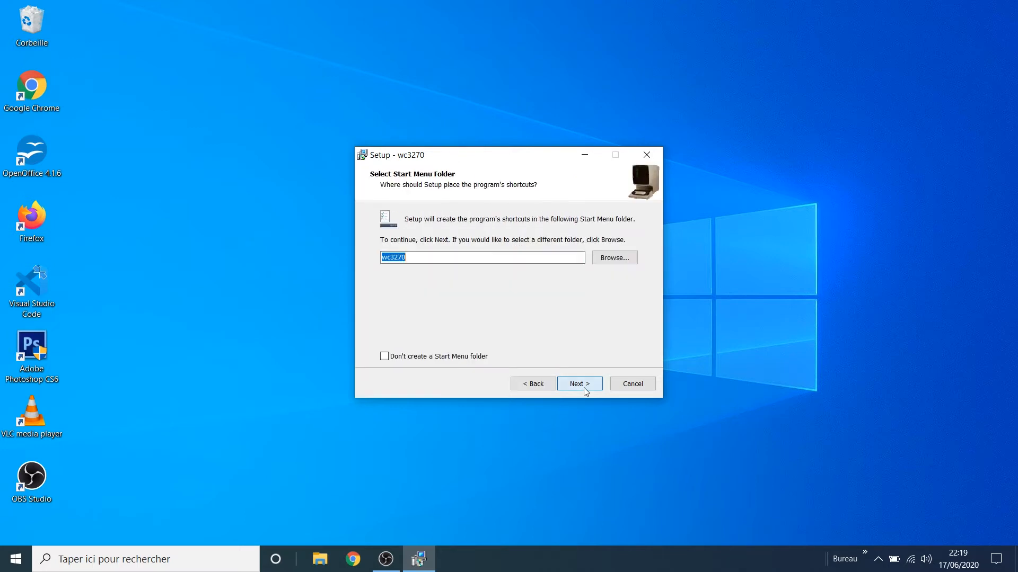
pyautogui.click(585, 390)
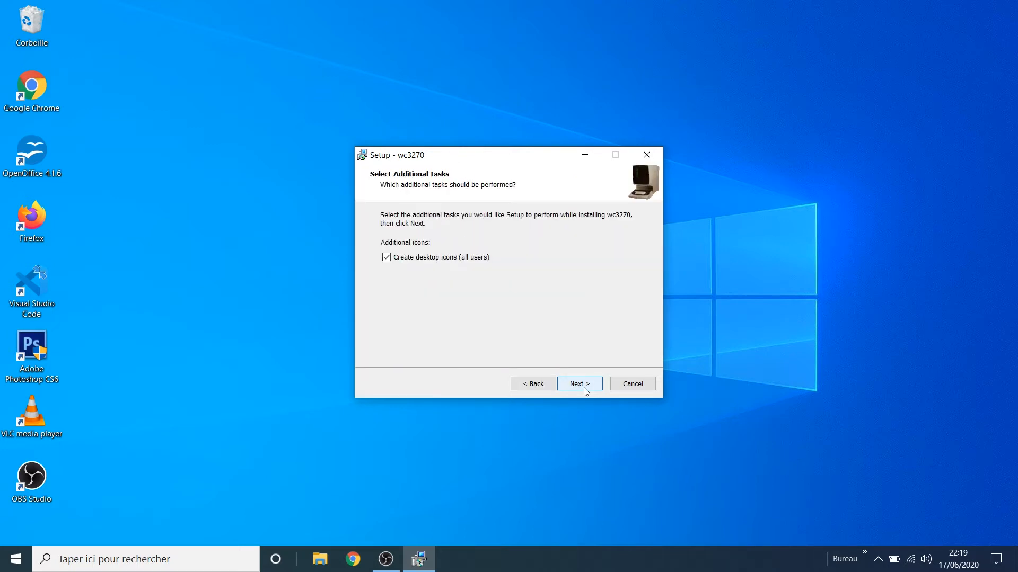
pyautogui.click(585, 390)
pyautogui.click(585, 390)
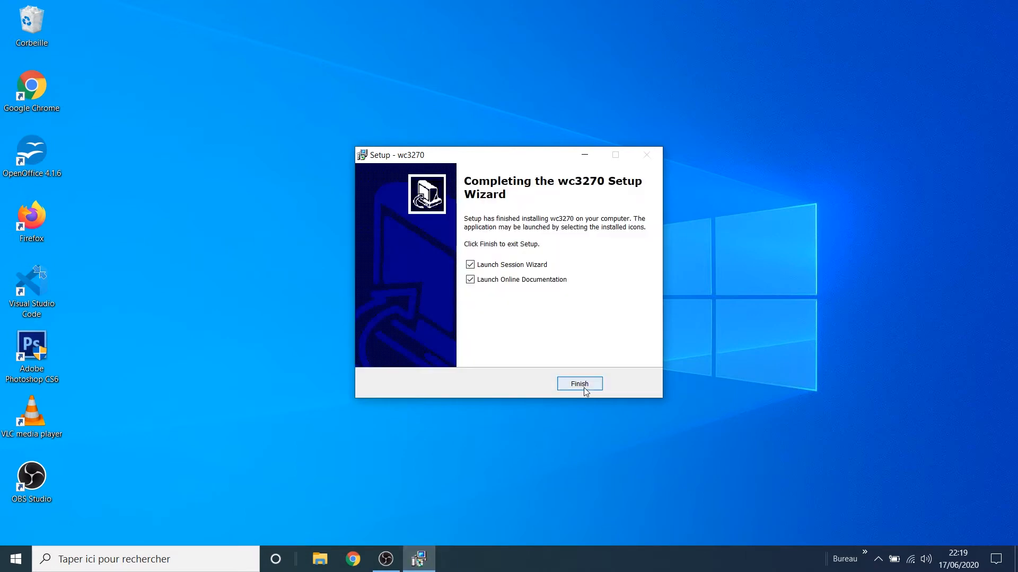
pyautogui.click(580, 385)
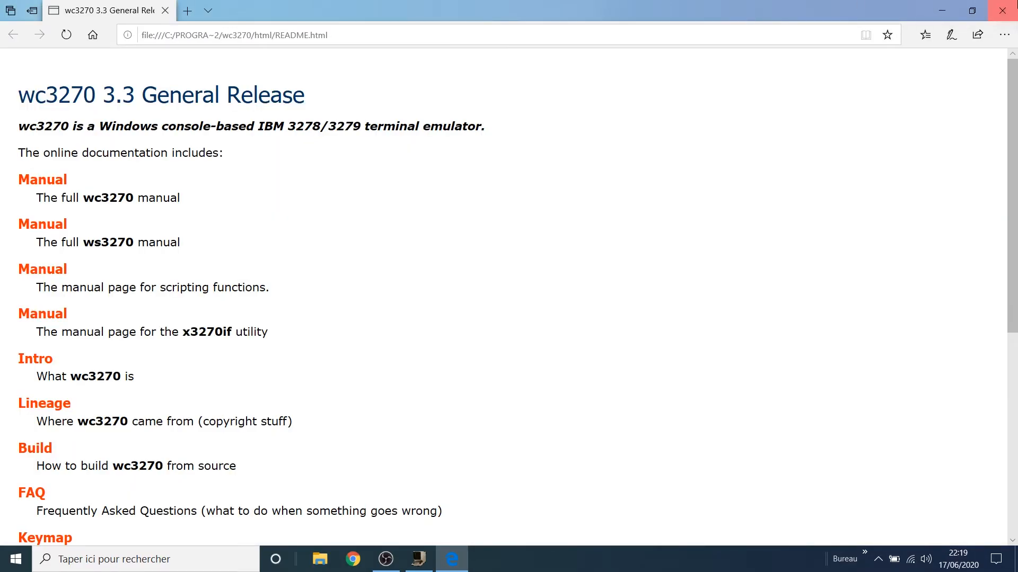
# Step: Close the Edge documentation page and center the Session Wizard console on screen
pyautogui.hotkey('alt', 'F4')
pyautogui.moveTo(377, 37); pyautogui.dragTo(578, 43)
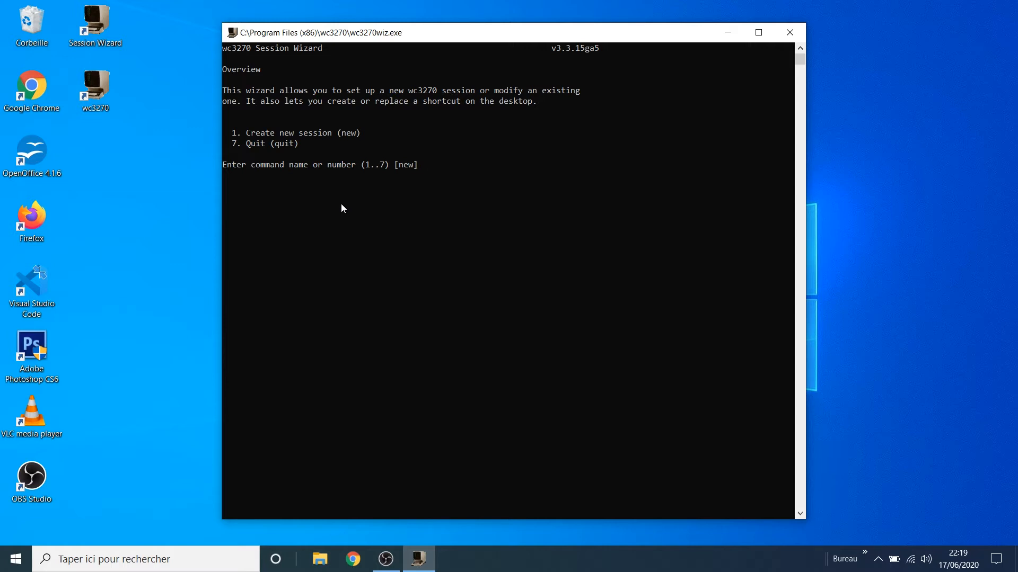
# Step: Start a new session named session1 with host 127.0.0.1
pyautogui.press('Num_Lock')
pyautogui.write('1')
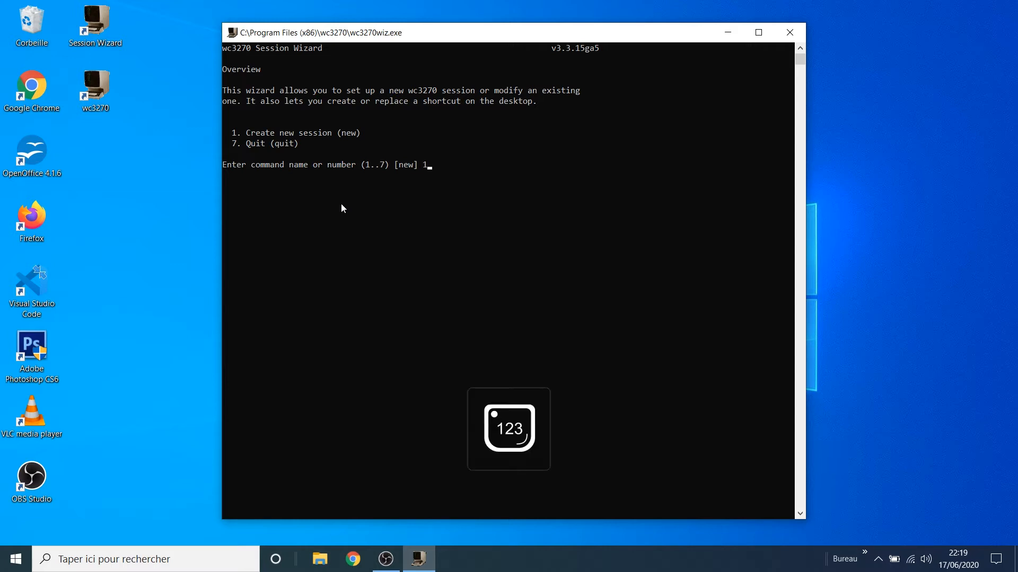
pyautogui.press('Return')
pyautogui.write('session')
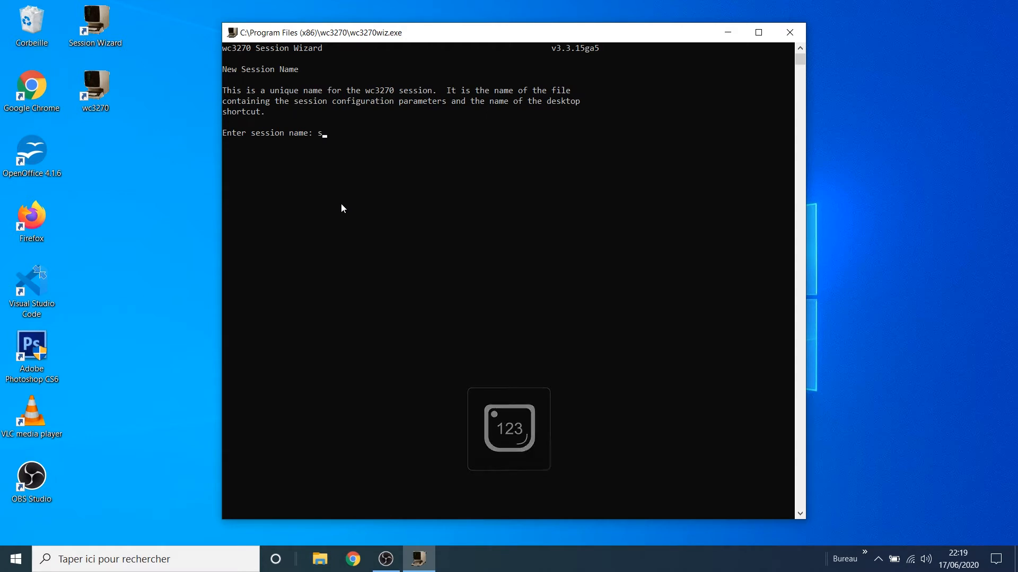
pyautogui.write('1')
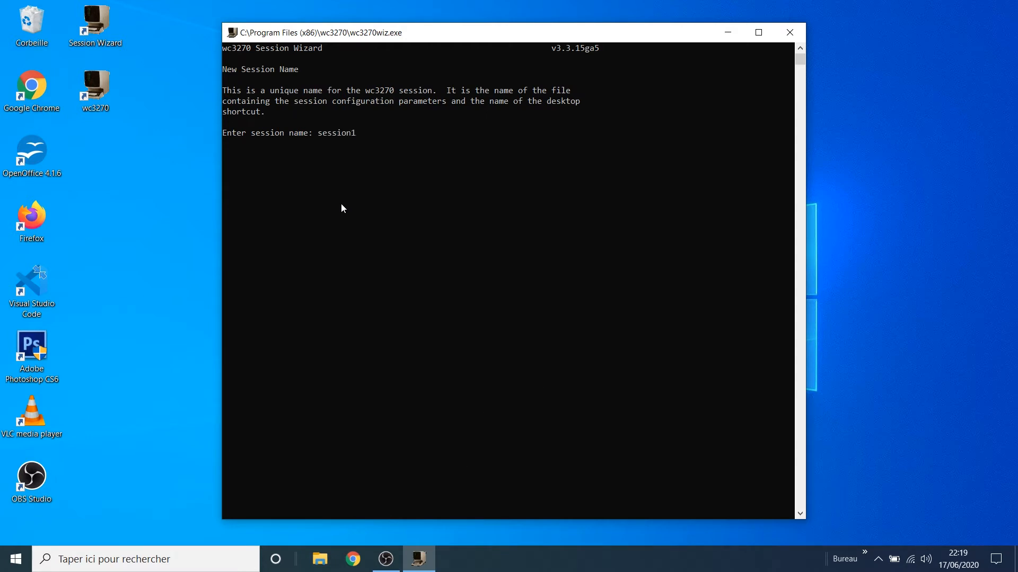
pyautogui.press('Return')
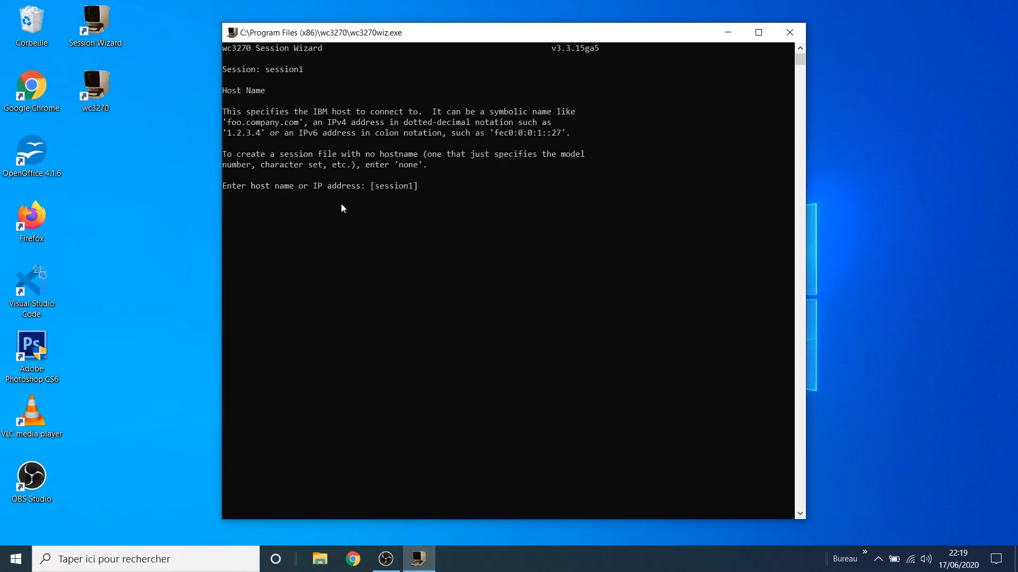
pyautogui.write('127.00')
pyautogui.press('BackSpace')
pyautogui.write('.0.1')
pyautogui.press('Return')
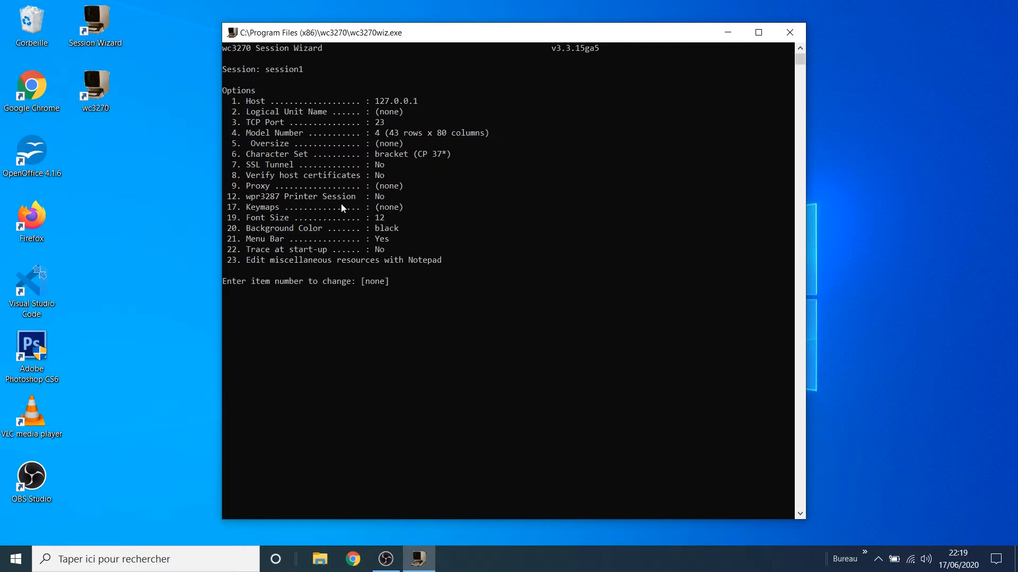
# Step: Change session1's TCP port (option 3) to 3270
pyautogui.write('3')
pyautogui.press('Return')
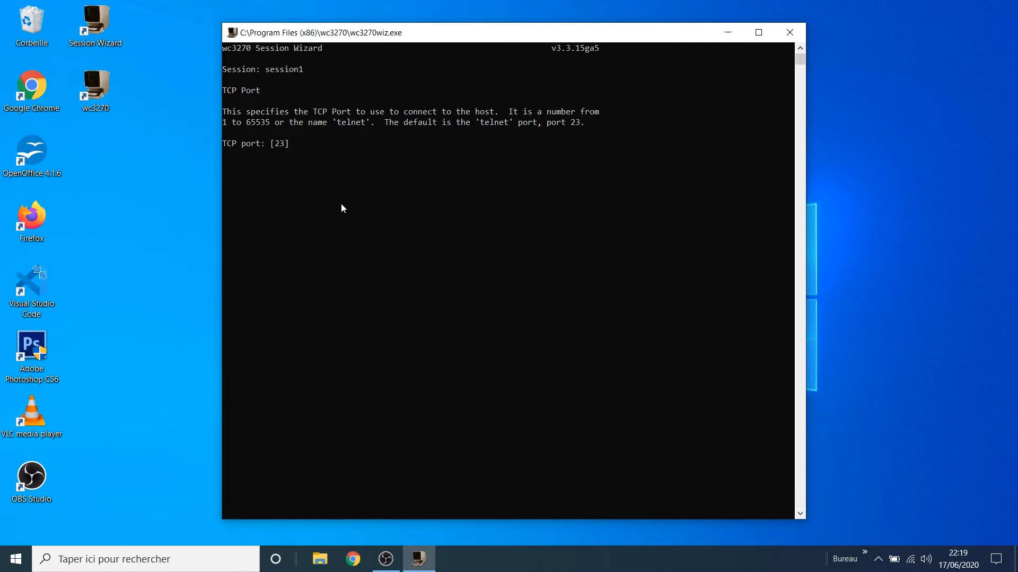
pyautogui.write('3270')
pyautogui.press('Return')
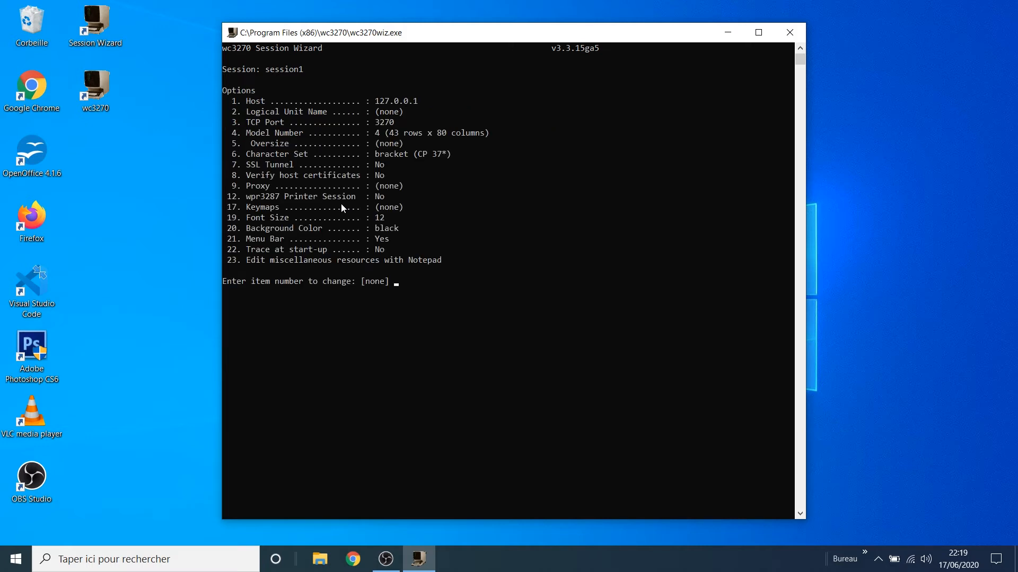
pyautogui.press('Return')
# Step: Save the session1 file for the current user and create its desktop shortcut
pyautogui.write('y')
pyautogui.press('Return')
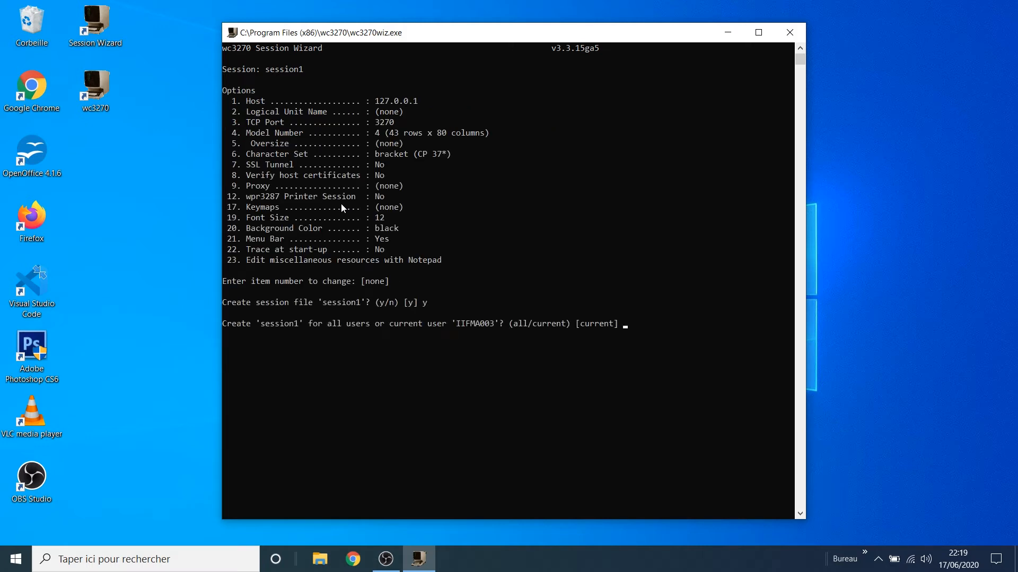
pyautogui.press('Return')
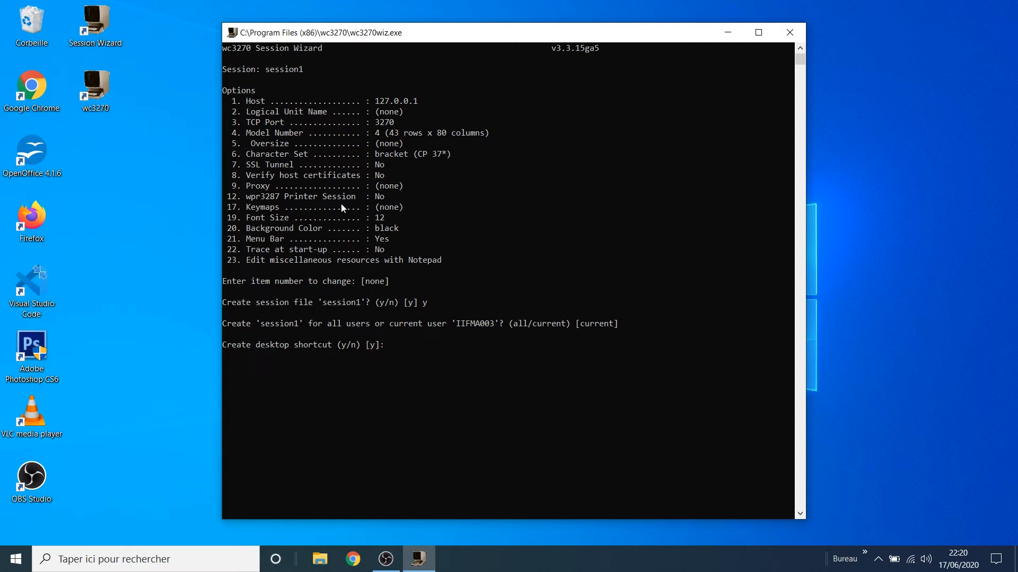
pyautogui.write('y')
pyautogui.press('Return')
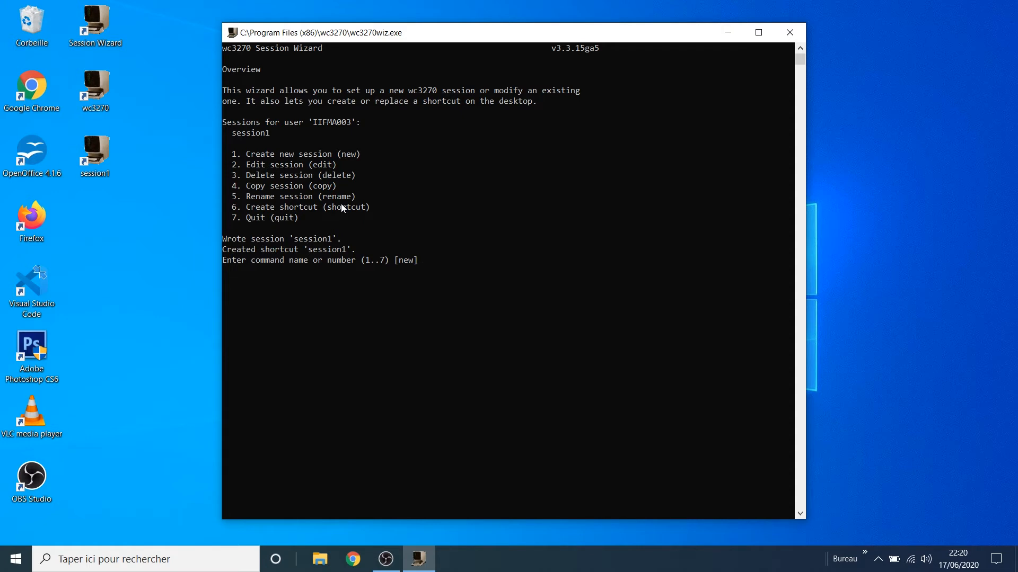
# Step: Copy session1 as session2 for the current user with its shortcut, then check both desktop icons
pyautogui.write('4')
pyautogui.press('Return')
pyautogui.write('1')
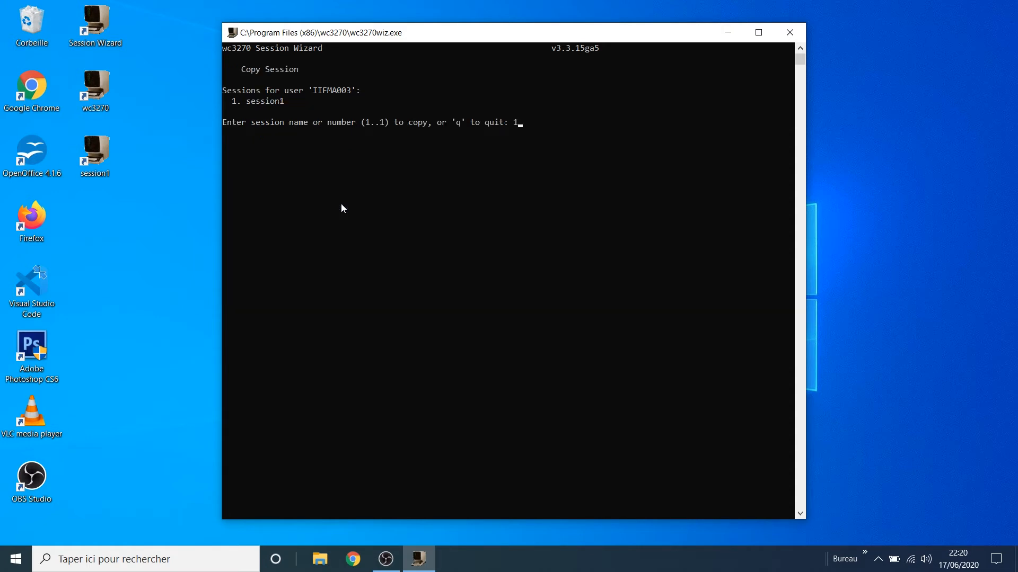
pyautogui.press('Return')
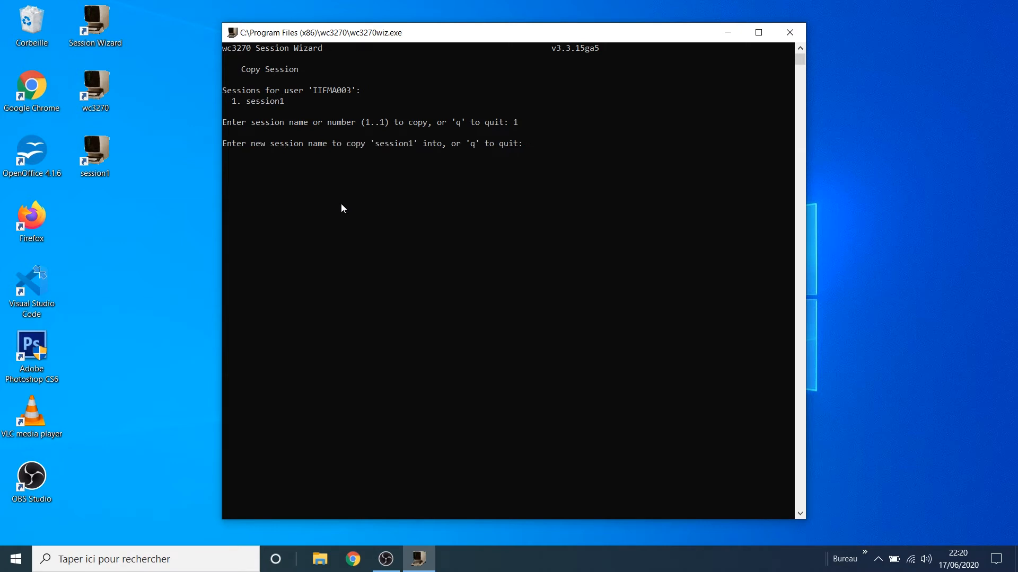
pyautogui.write('session2')
pyautogui.press('Return')
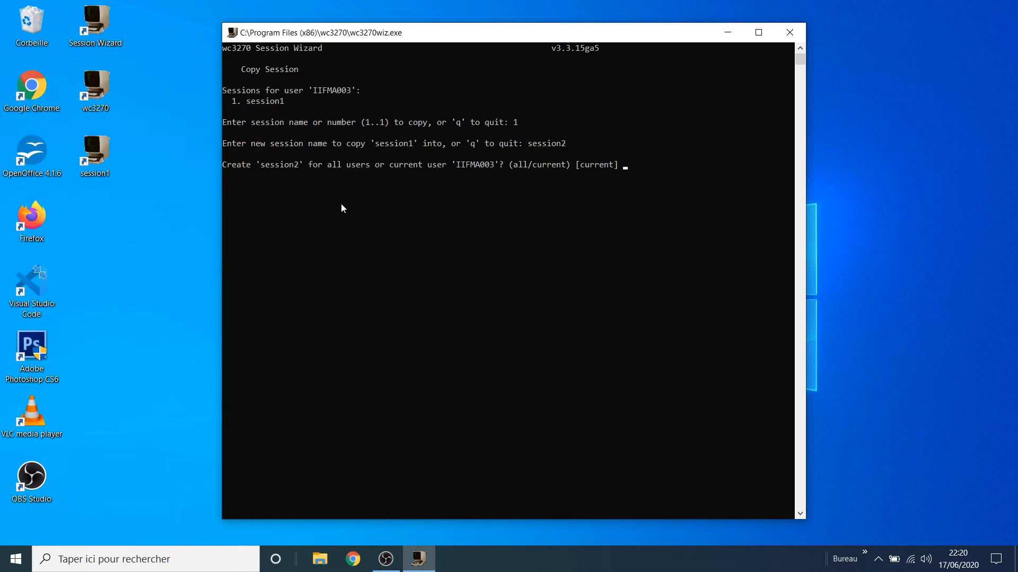
pyautogui.press('Return')
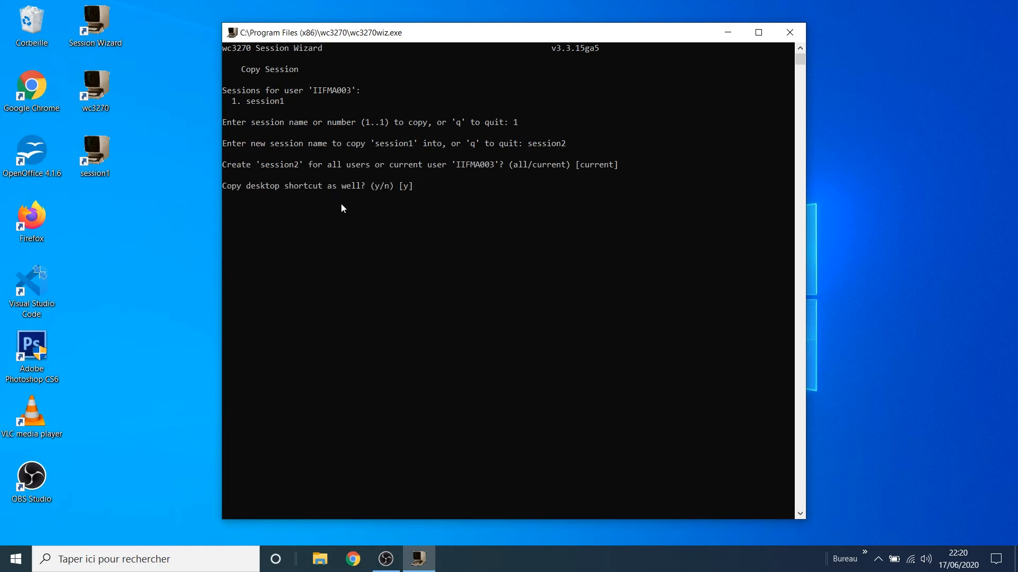
pyautogui.write('y')
pyautogui.press('Return')
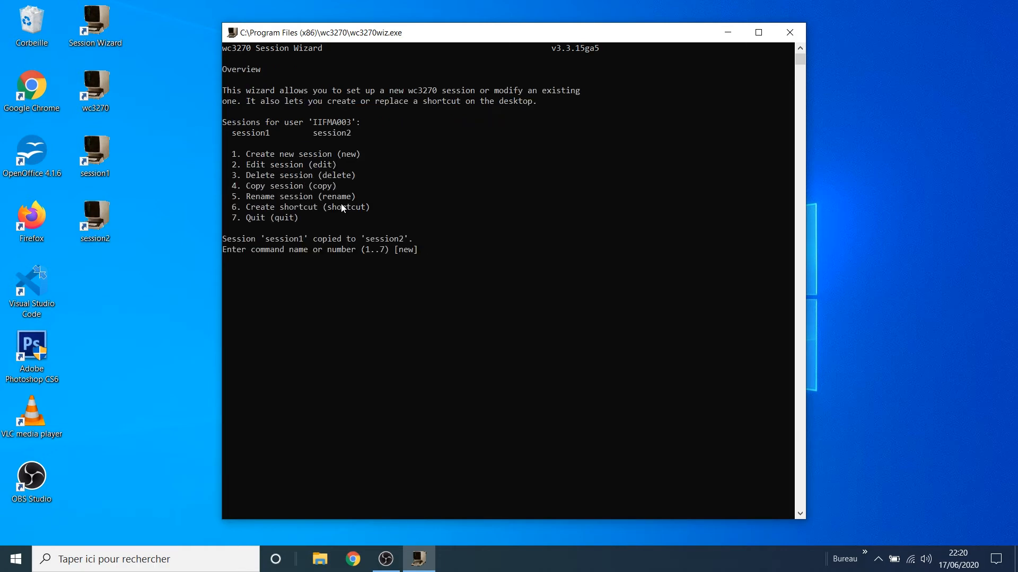
pyautogui.click(107, 166)
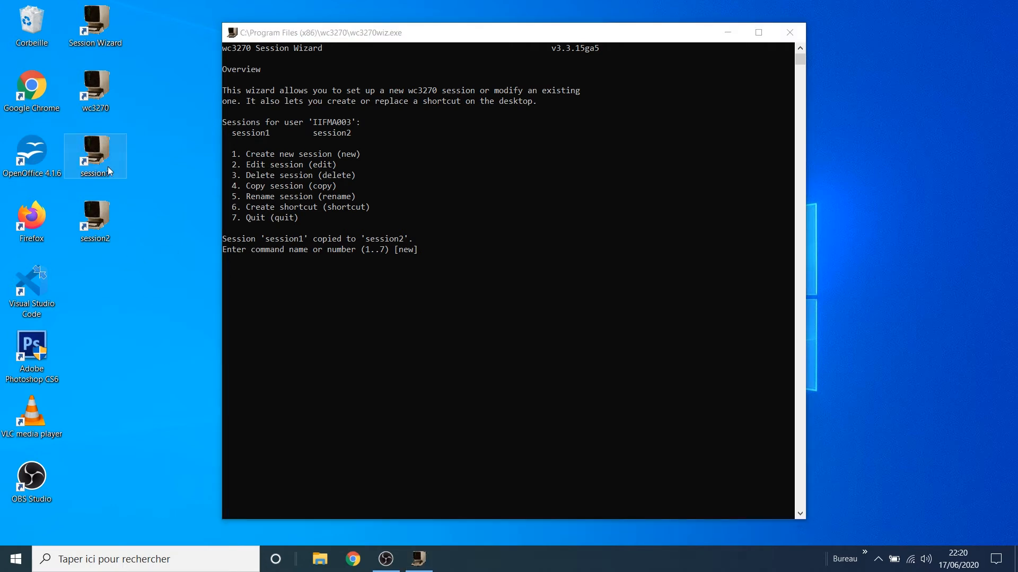
pyautogui.click(103, 222)
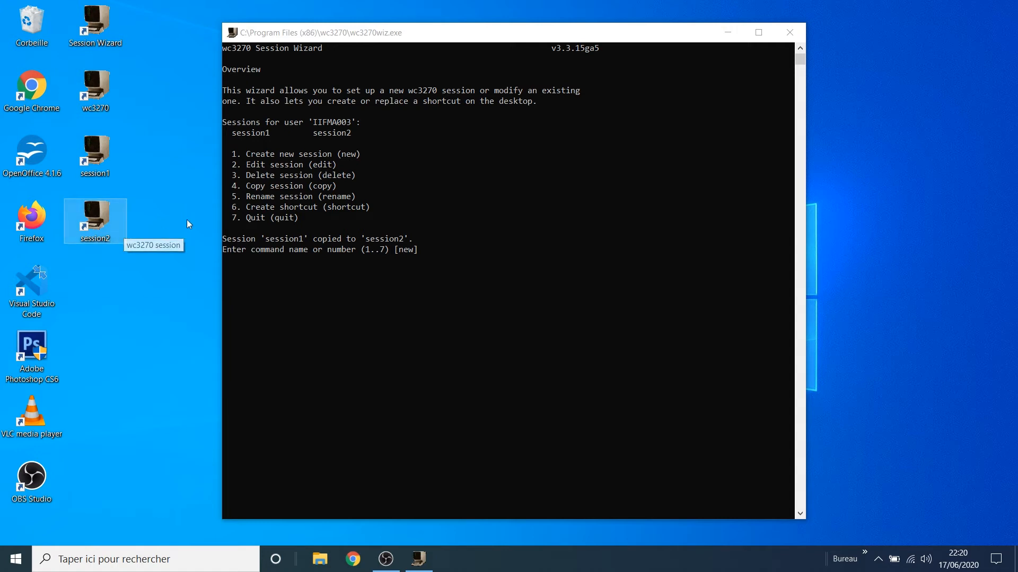
# Step: Display session1's settings through the wizard's edit option
pyautogui.click(438, 262)
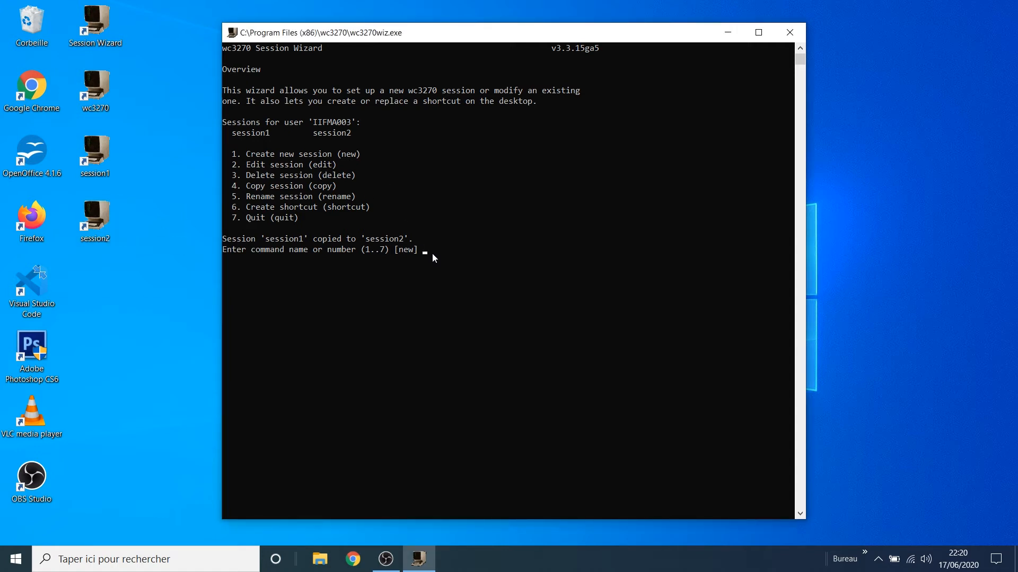
pyautogui.write('2')
pyautogui.press('Return')
pyautogui.write('1')
pyautogui.press('Return')
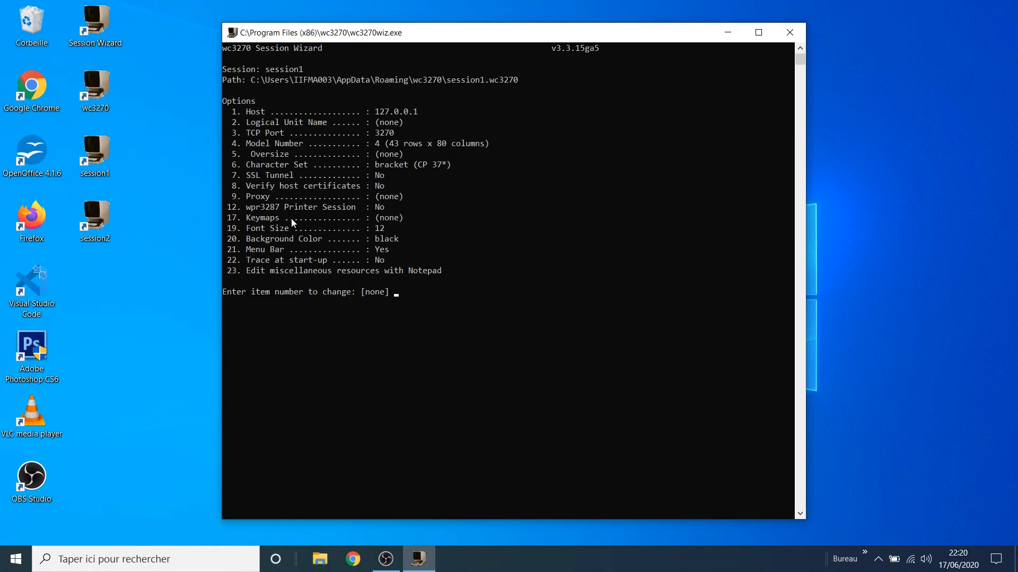
# Step: Highlight the Host and TCP Port 3270 lines, then close the wizard without changes
pyautogui.moveTo(241, 113); pyautogui.dragTo(415, 111)
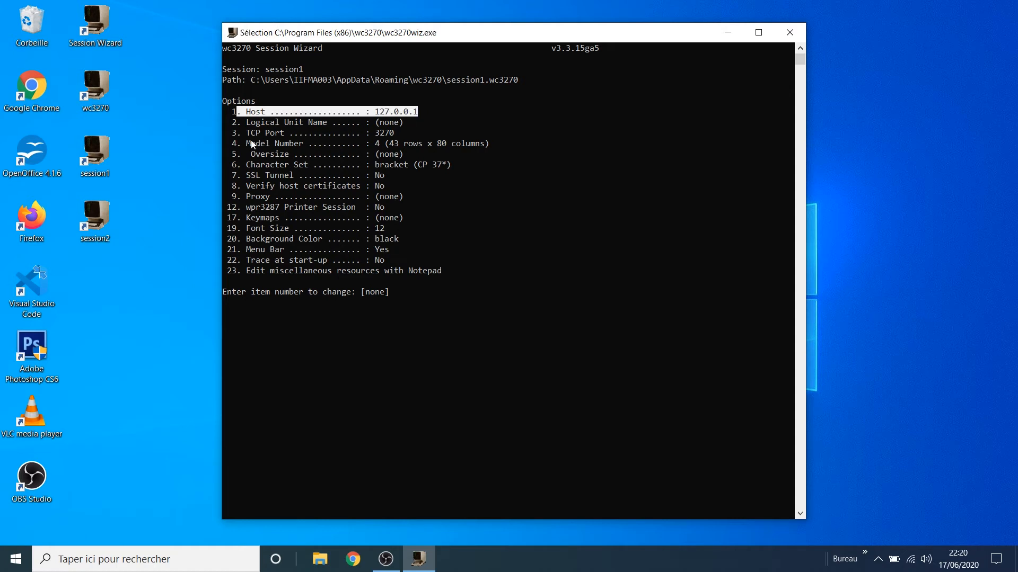
pyautogui.moveTo(236, 135); pyautogui.dragTo(393, 139)
pyautogui.click(401, 135)
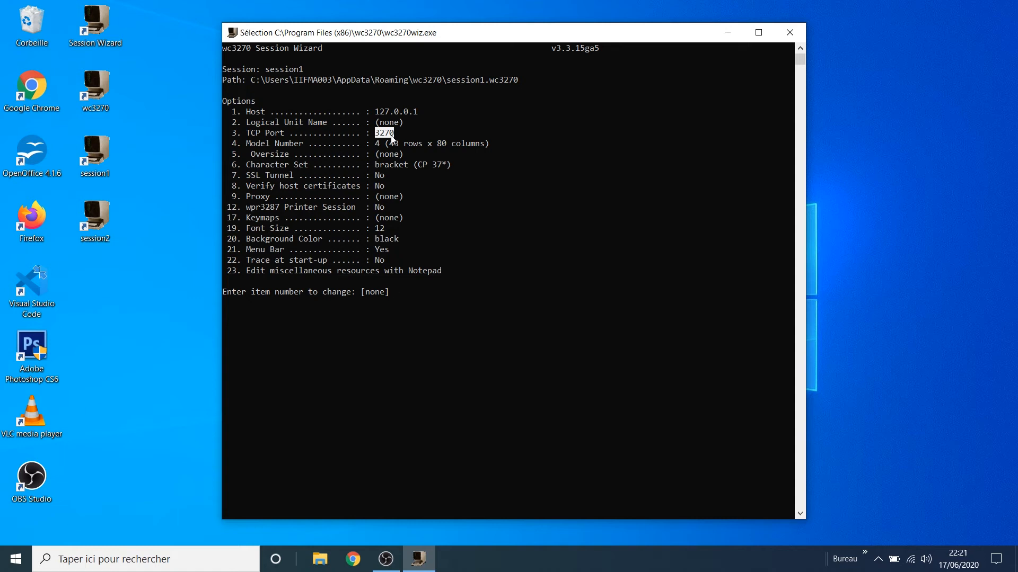
pyautogui.click(411, 271)
pyautogui.click(787, 31)
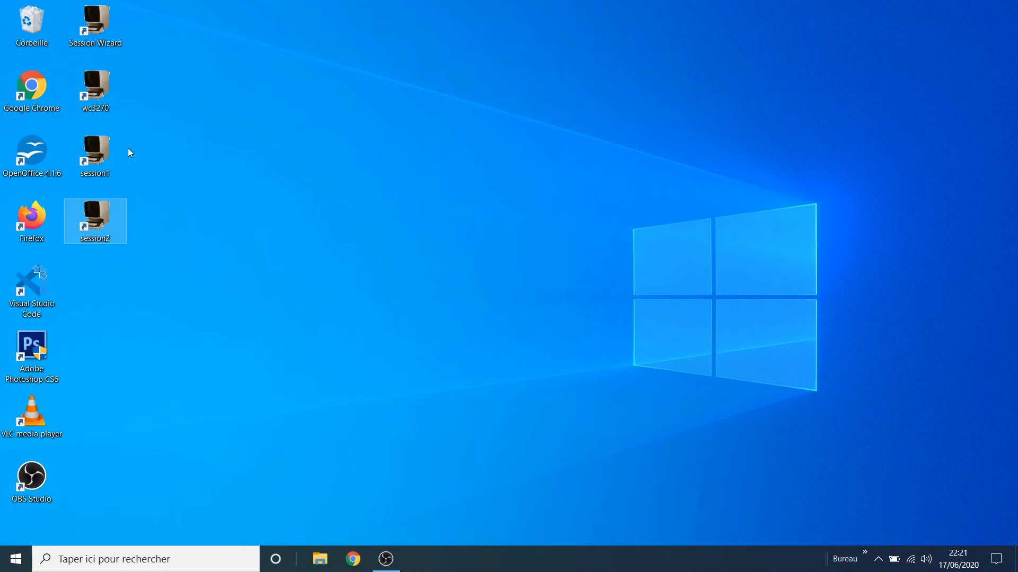
# Step: Launch session2 to the z/OS logon screen, close it, and reopen the Session Wizard
pyautogui.click(109, 153)
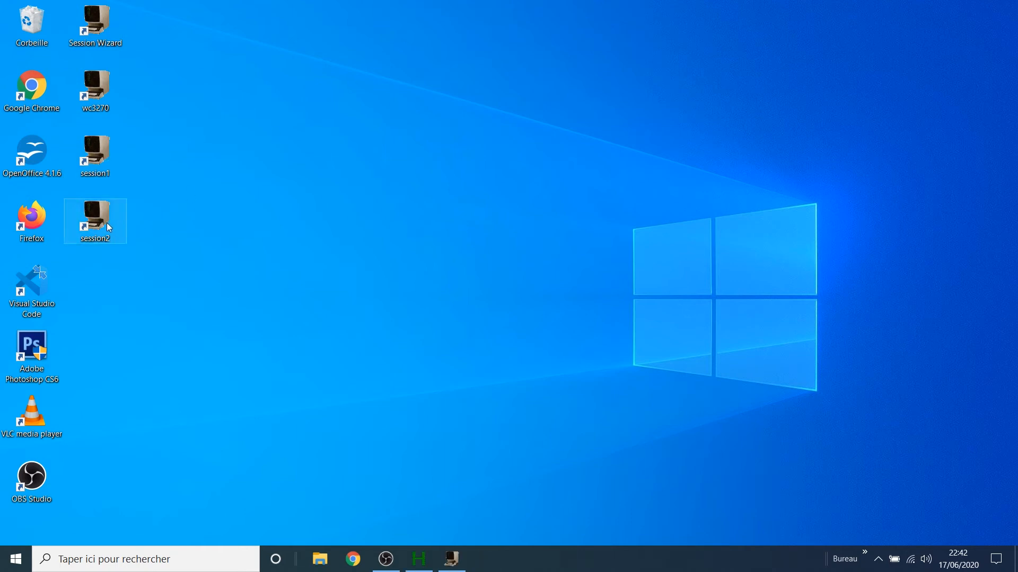
pyautogui.doubleClick(95, 220)
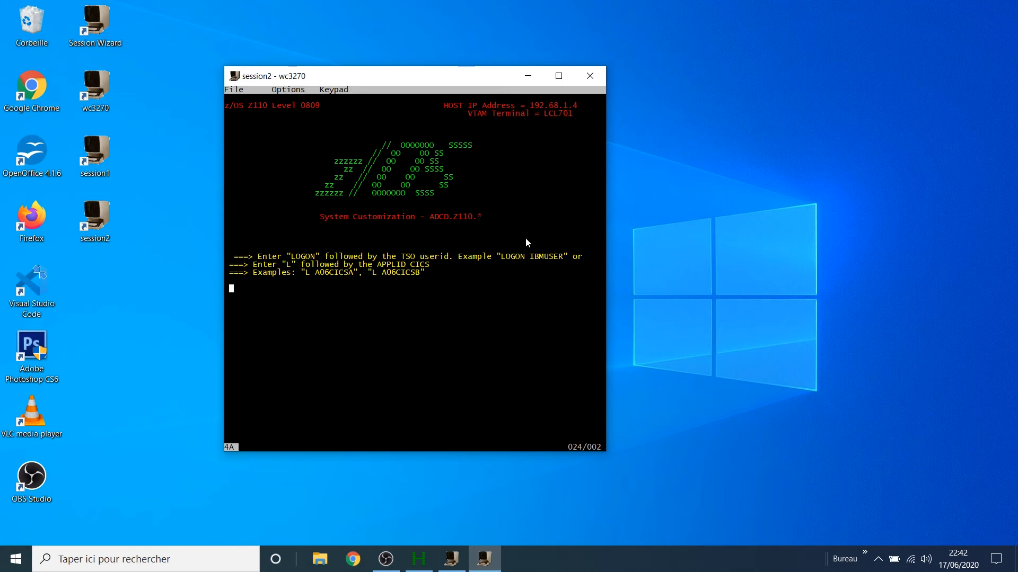
pyautogui.click(590, 76)
pyautogui.doubleClick(117, 46)
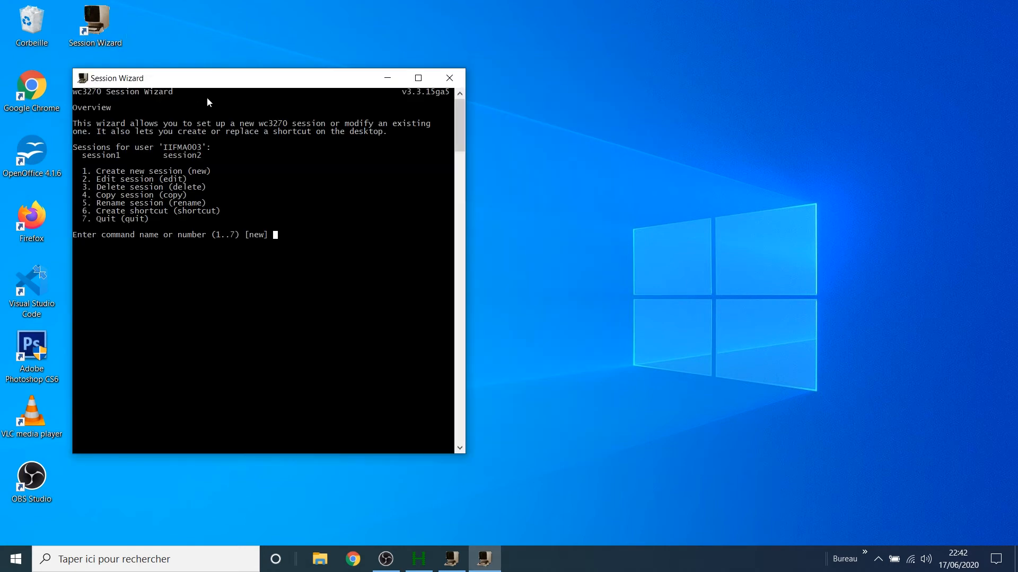
# Step: Set session2's Font Size (item 19) to 32
pyautogui.moveTo(217, 84); pyautogui.dragTo(296, 88)
pyautogui.write('2')
pyautogui.press('Return')
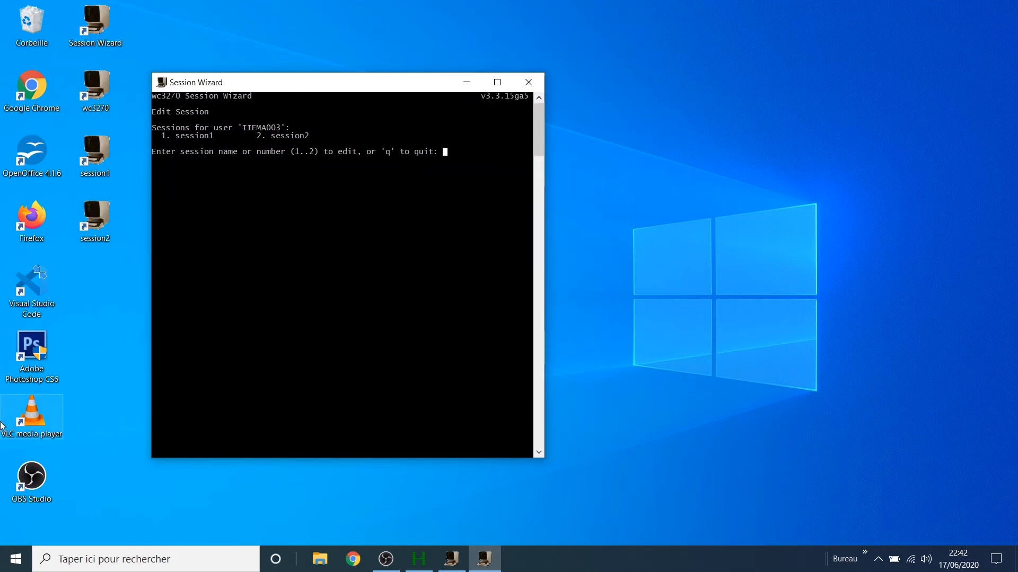
pyautogui.write('2')
pyautogui.press('Return')
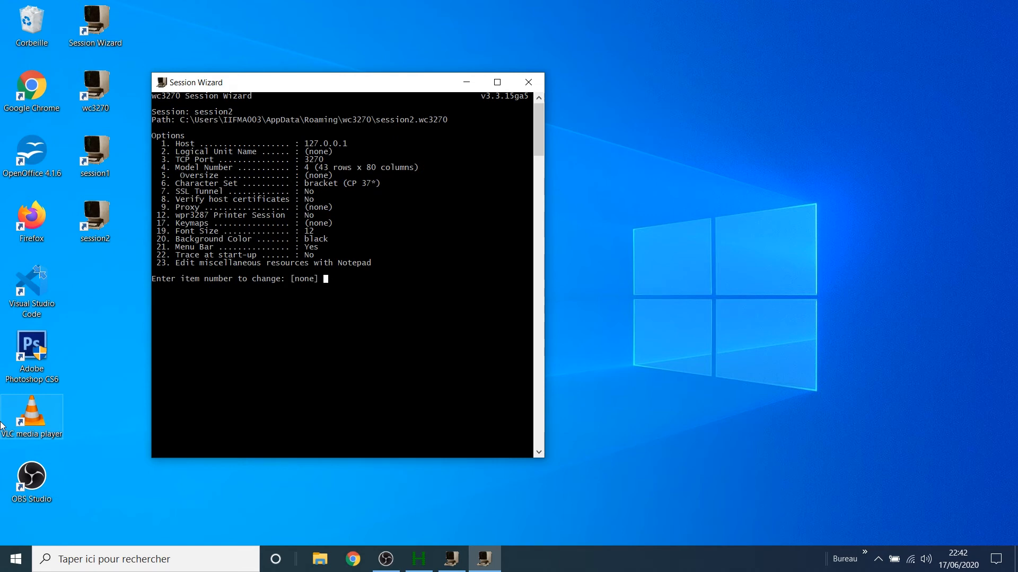
pyautogui.write('19')
pyautogui.press('Return')
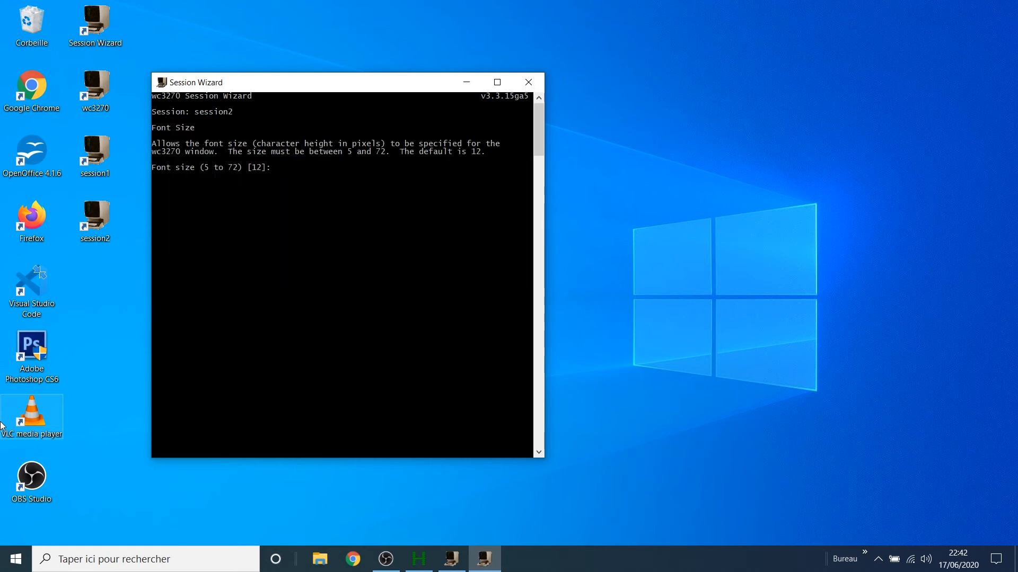
pyautogui.write('32')
pyautogui.press('Return')
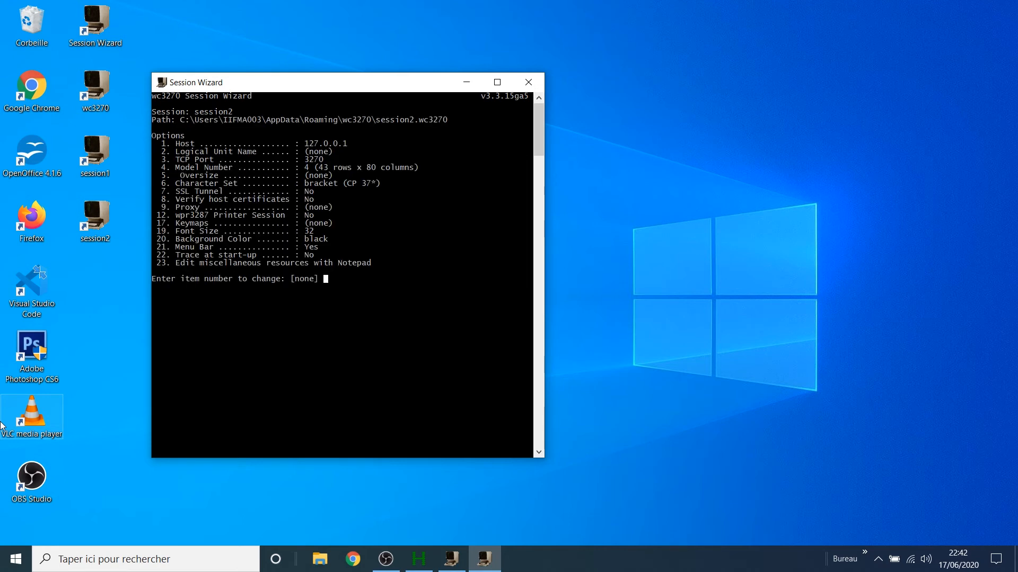
# Step: Save the session2 file, replace its desktop shortcut, and close the wizard
pyautogui.press('Return')
pyautogui.write('y')
pyautogui.press('Return')
pyautogui.write('y')
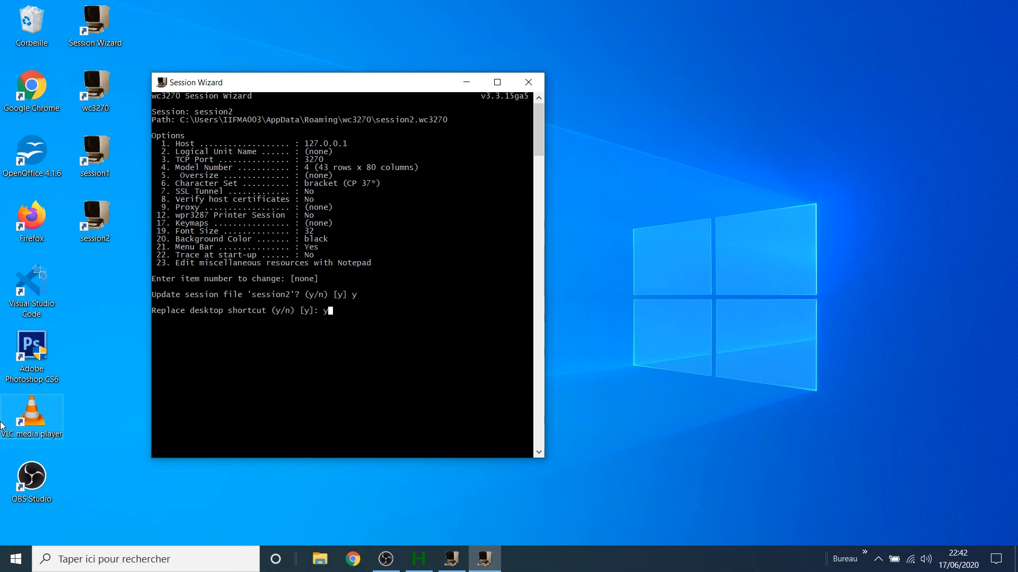
pyautogui.press('Return')
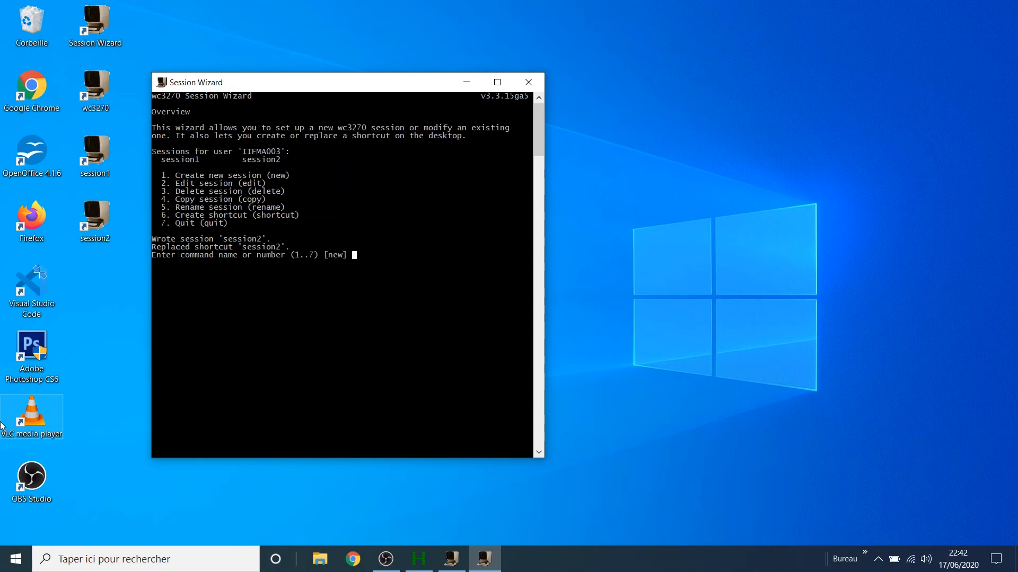
pyautogui.click(529, 82)
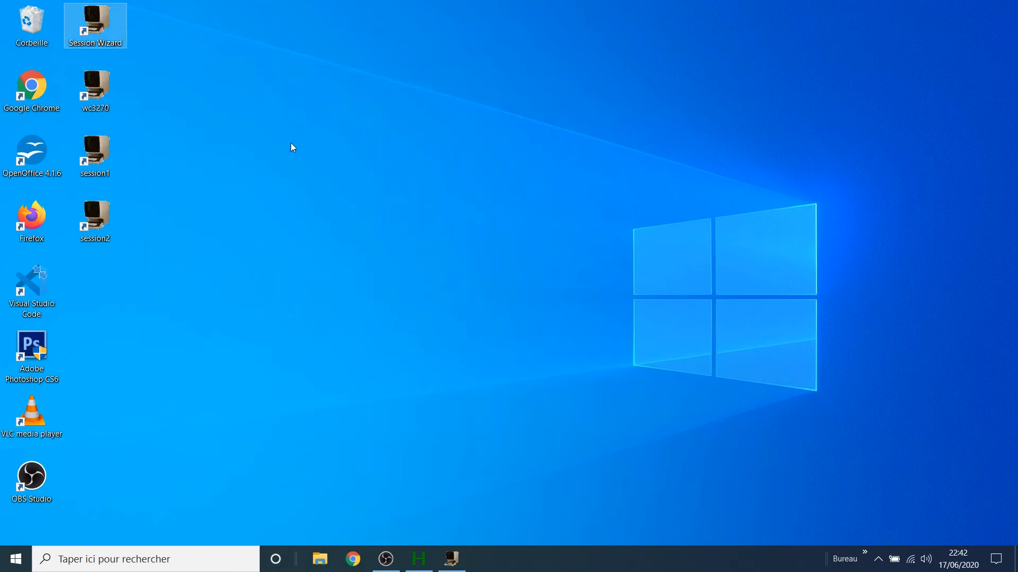
# Step: Open session2 maximized and log on to TSO with the userid and password into ISPF
pyautogui.doubleClick(106, 227)
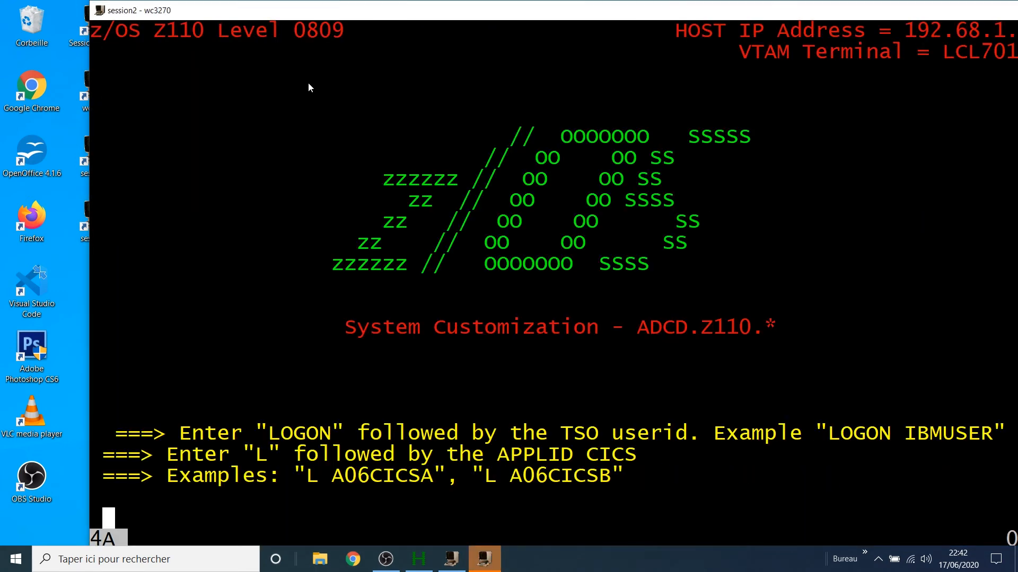
pyautogui.moveTo(346, 16); pyautogui.dragTo(305, 18)
pyautogui.doubleClick(273, 22)
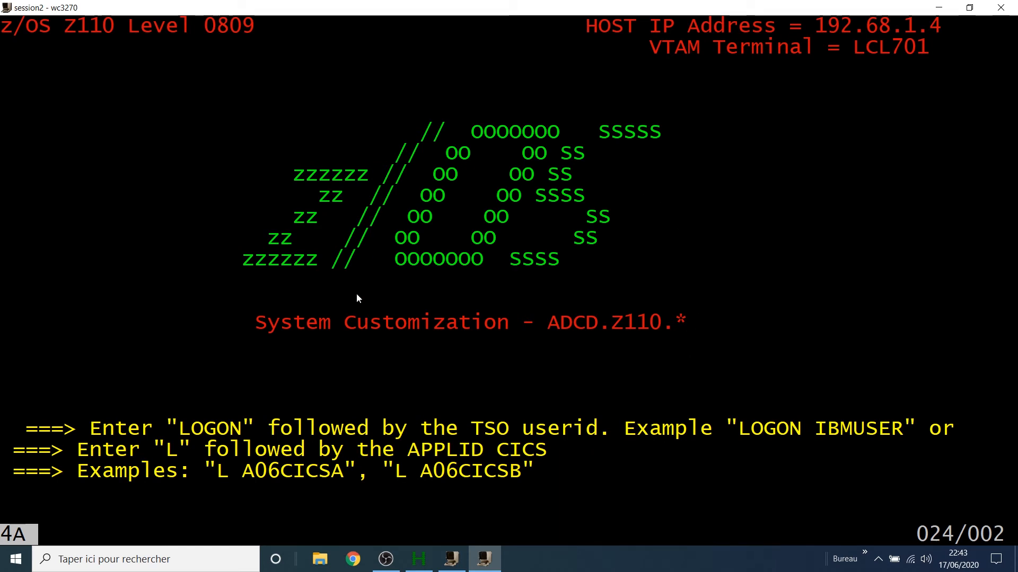
pyautogui.write('logon')
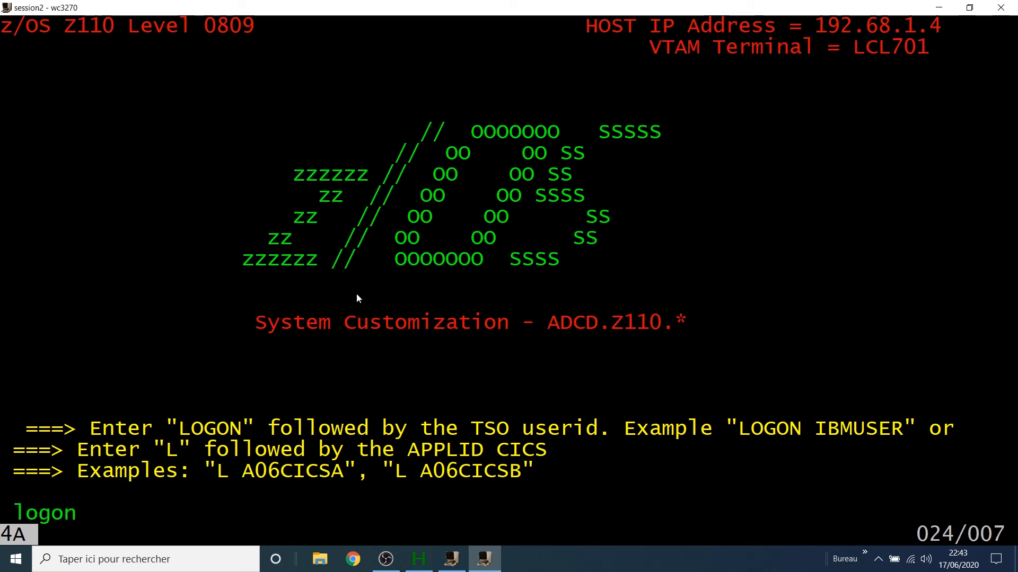
pyautogui.write(' i')
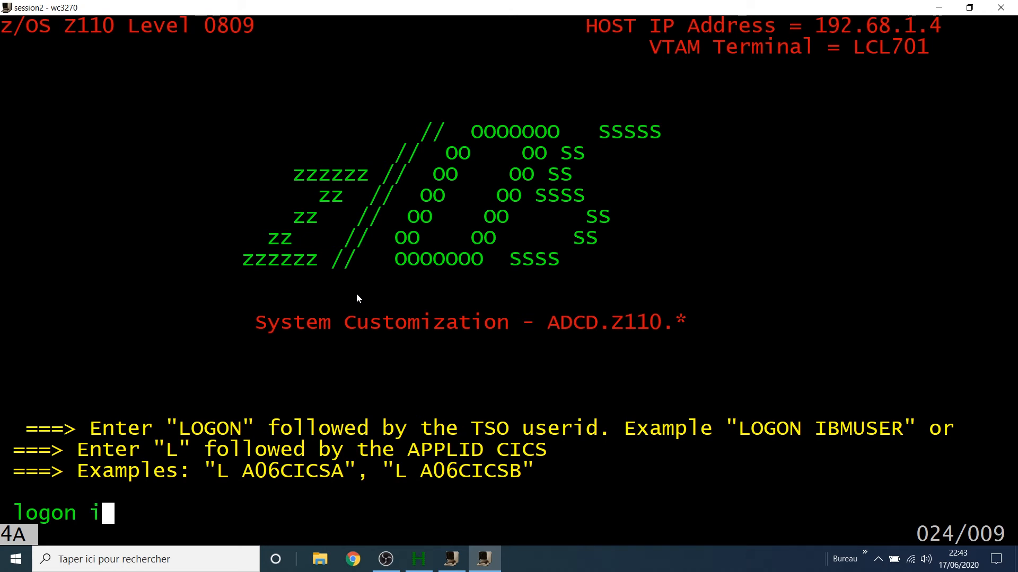
pyautogui.write('bmuser')
pyautogui.press('Return')
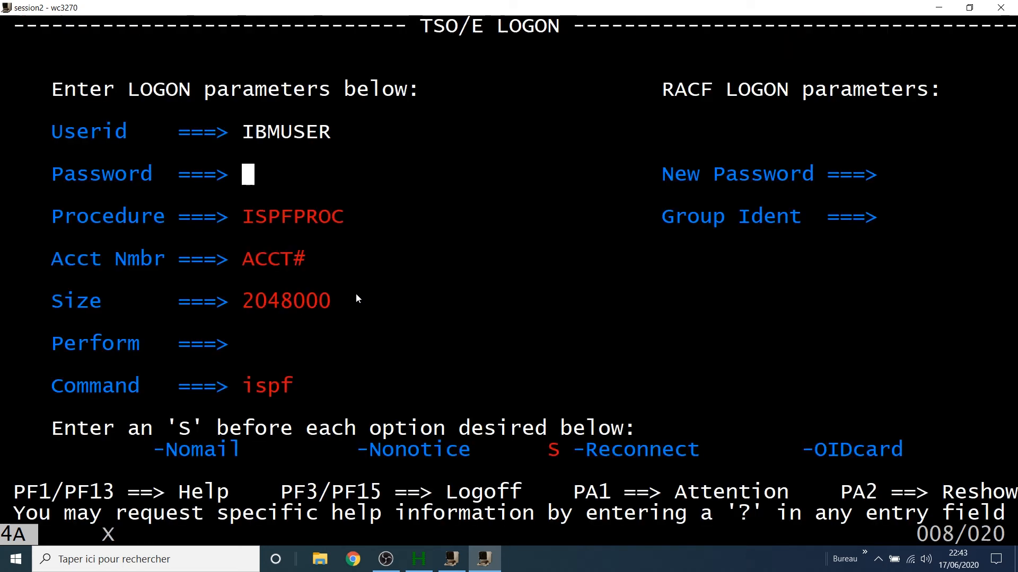
pyautogui.write('*******')
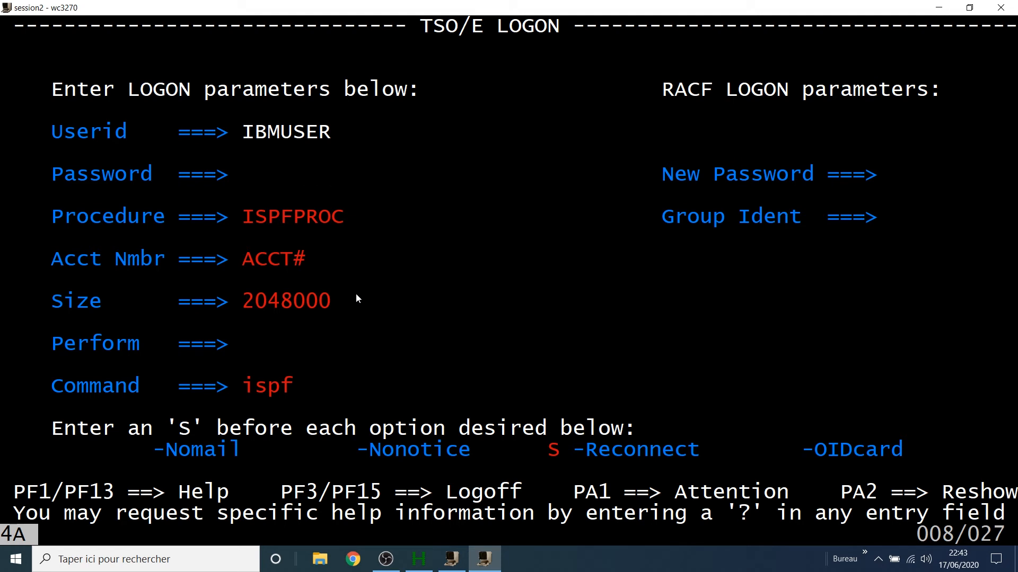
pyautogui.press('Return')
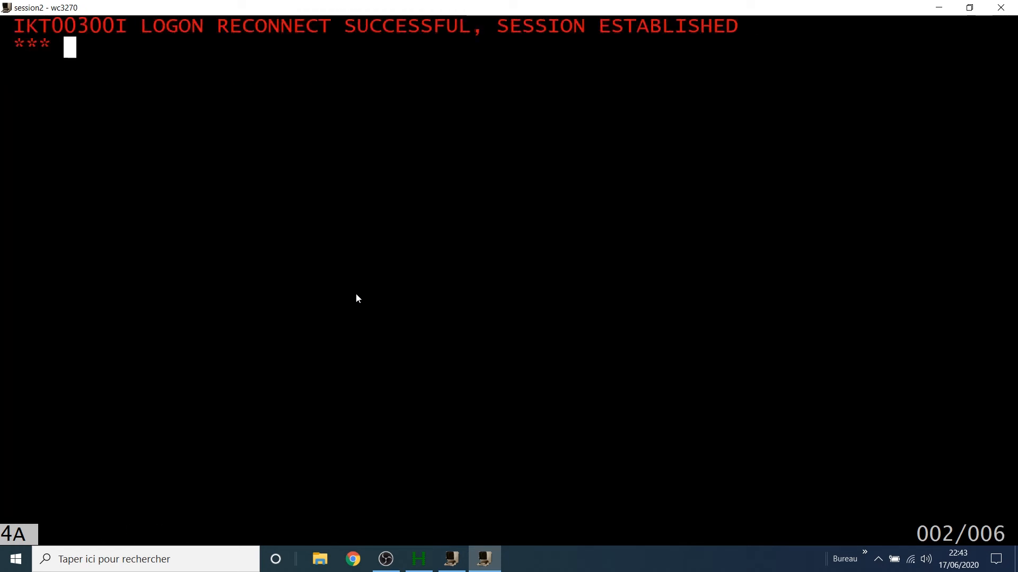
pyautogui.press('Return')
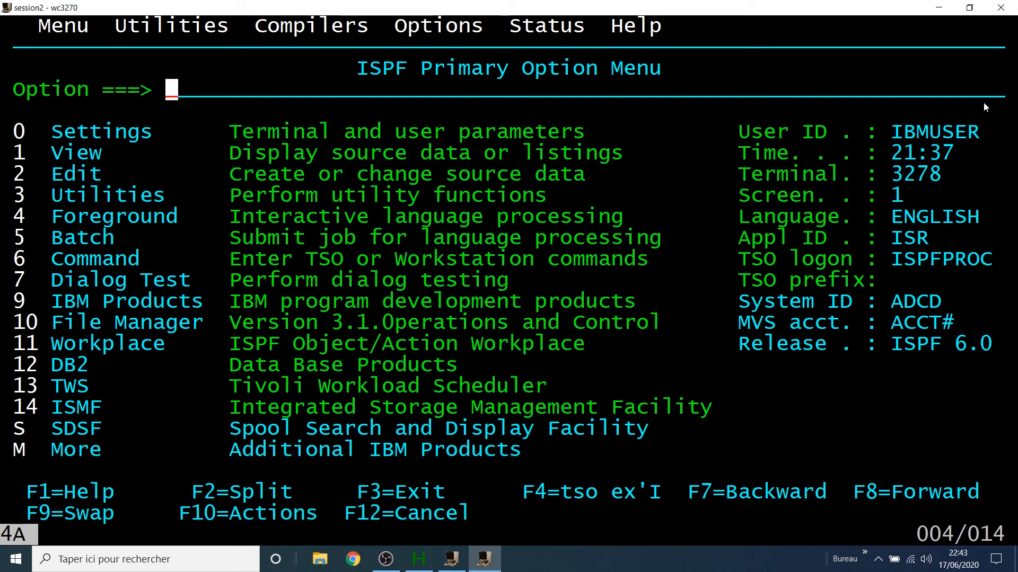
# Step: Minimize session2 and open session1 at the z/OS logon screen, centered
pyautogui.click(939, 8)
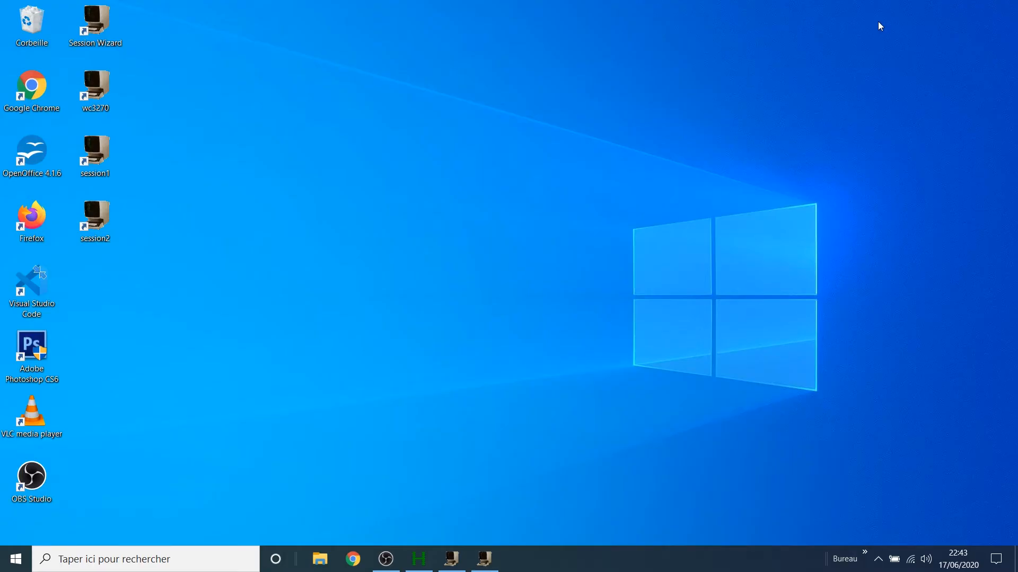
pyautogui.doubleClick(100, 164)
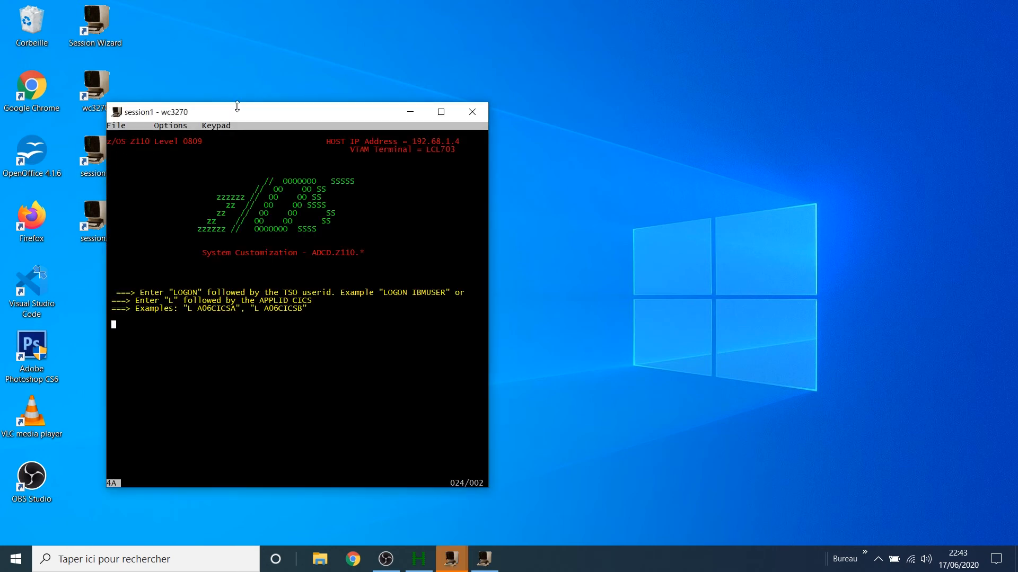
pyautogui.moveTo(259, 114); pyautogui.dragTo(351, 72)
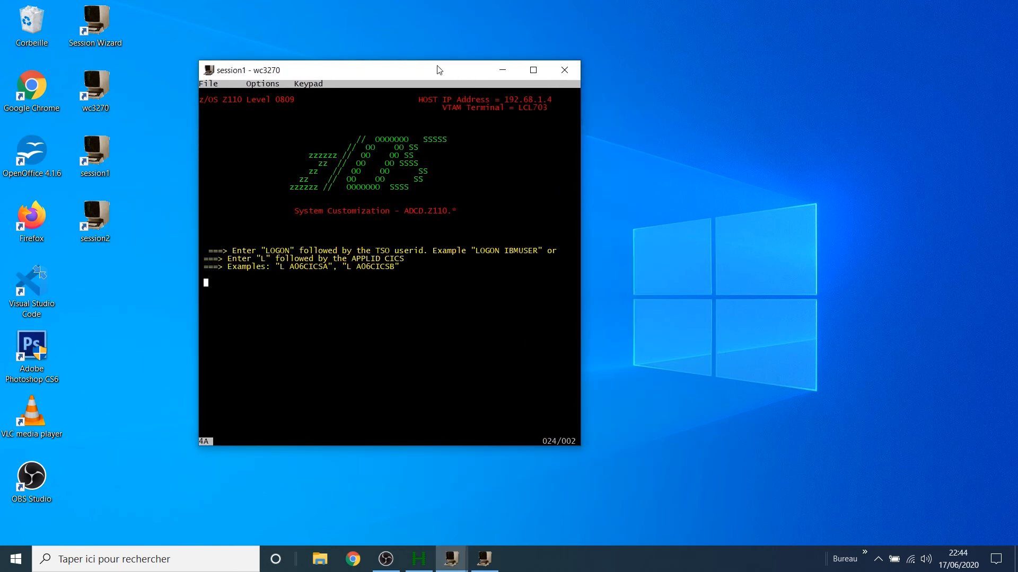